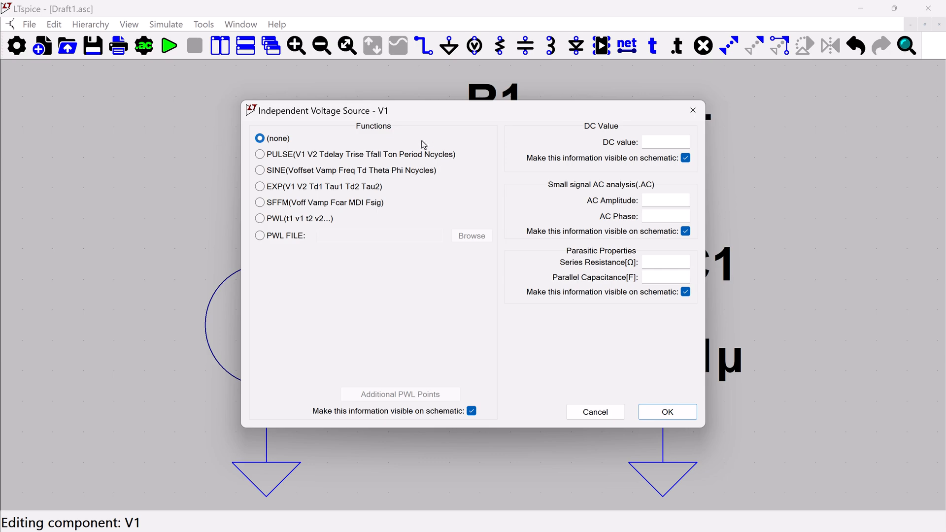
Give voltage source V1 a PULSE function with Vinitial 0, Von 5 and Tdelay 10m
{"action": "left_click", "coordinate": [260, 155]}
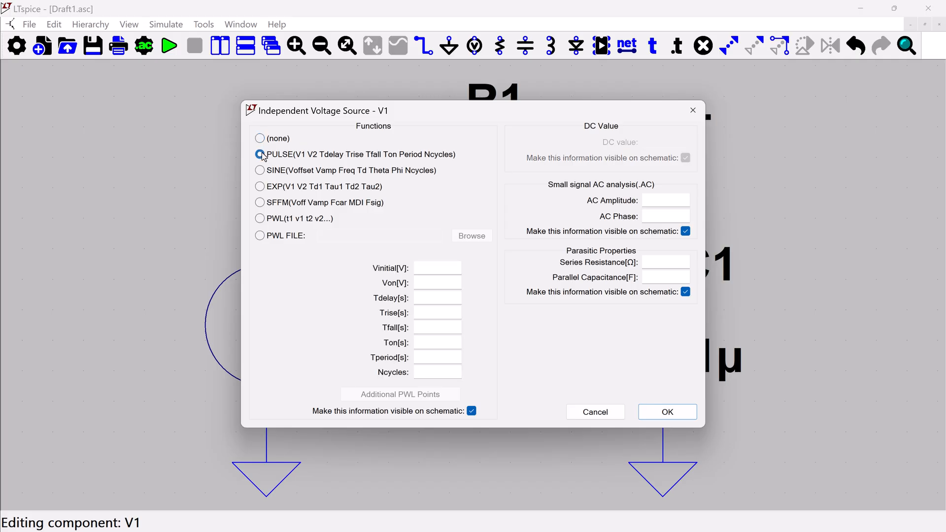
{"action": "left_click", "coordinate": [437, 268]}
{"action": "type", "text": "0"}
{"action": "left_click", "coordinate": [444, 282]}
{"action": "type", "text": "5"}
{"action": "left_click", "coordinate": [446, 298]}
{"action": "type", "text": "10m"}
Set both the rise time and the fall time of V1's pulse to 1u
{"action": "left_click", "coordinate": [440, 312]}
{"action": "type", "text": "10"}
{"action": "left_click", "coordinate": [436, 326]}
{"action": "type", "text": "1u"}
Set V1's pulse on-time to 10m and its period to 20m, and apply the source settings
{"action": "left_click", "coordinate": [438, 341]}
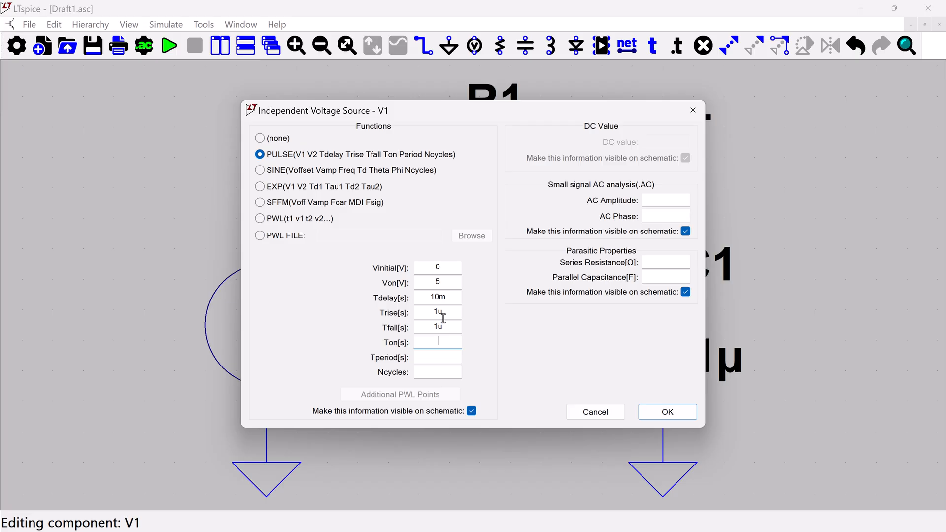
{"action": "type", "text": "10m"}
{"action": "left_click", "coordinate": [423, 359]}
{"action": "type", "text": "20m"}
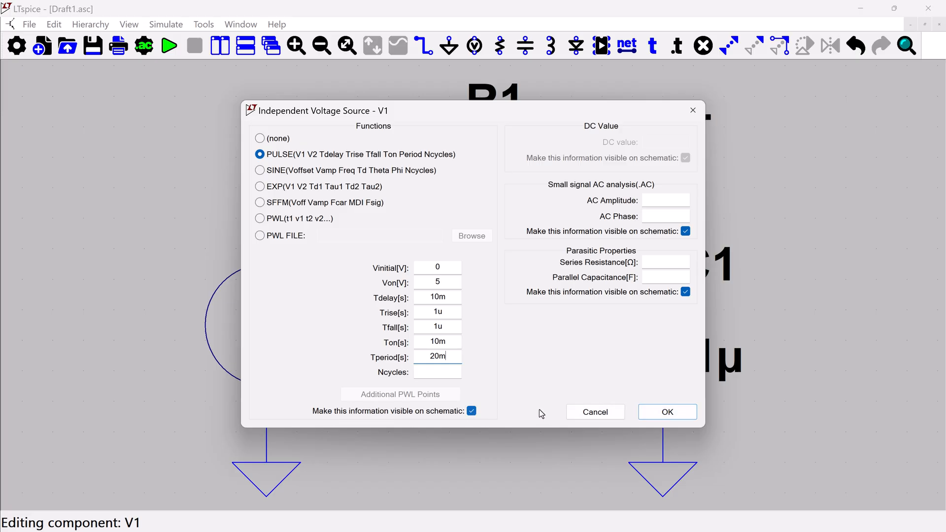
{"action": "left_click", "coordinate": [668, 412]}
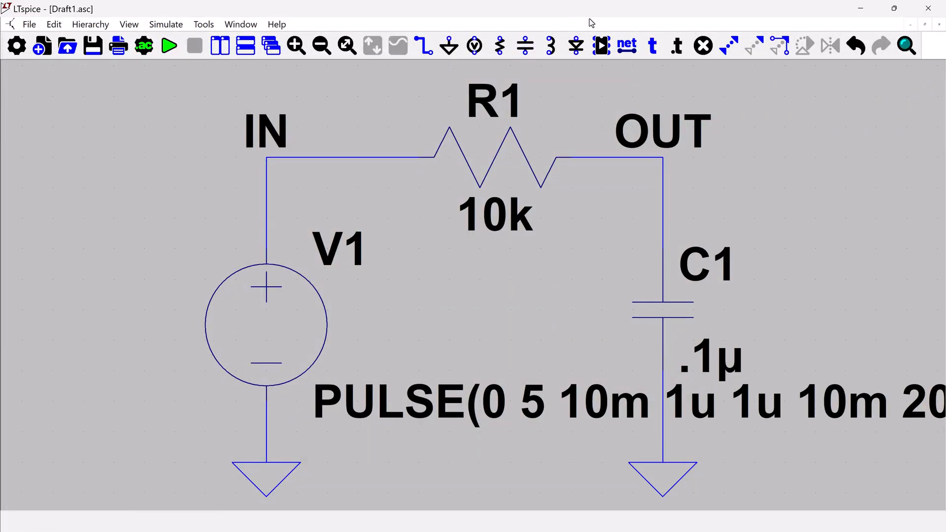
Move the PULSE value text of V1 below the ground symbols and fit the whole schematic in view
{"action": "left_click", "coordinate": [704, 46]}
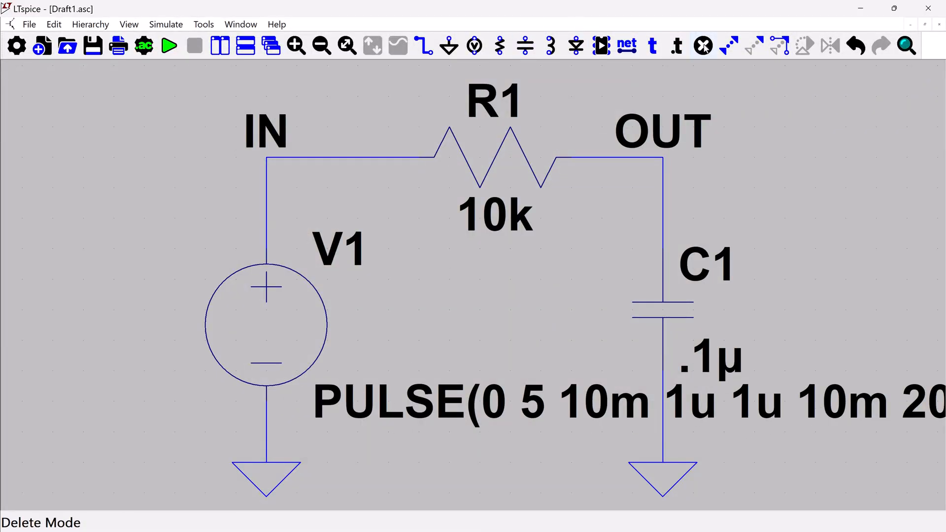
{"action": "left_click", "coordinate": [758, 48]}
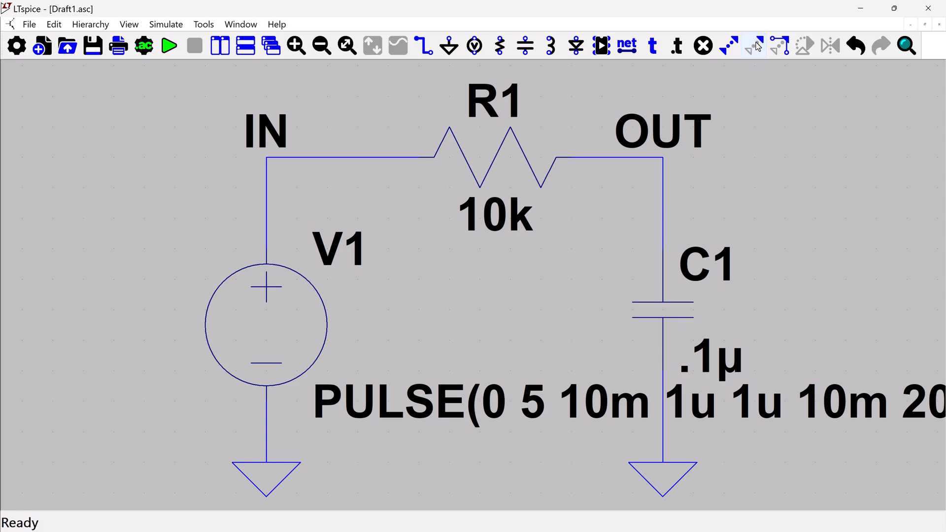
{"action": "left_click", "coordinate": [604, 412]}
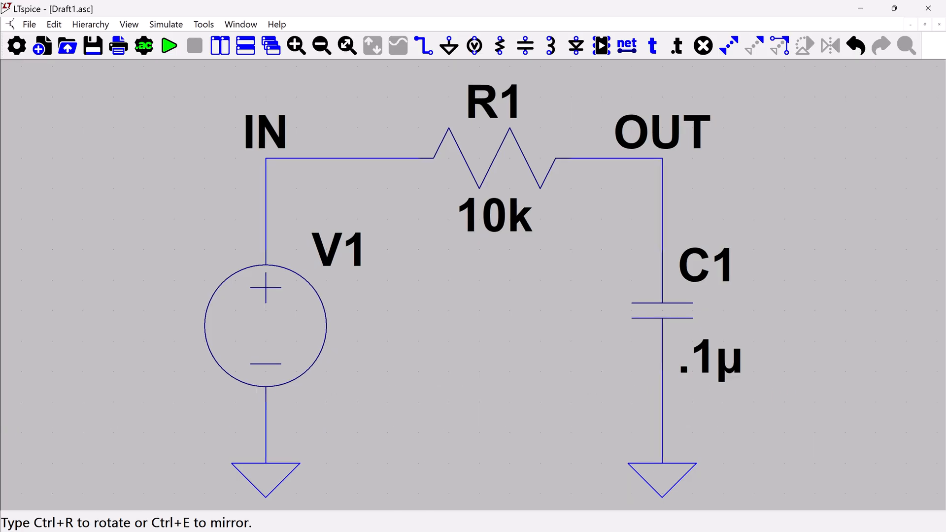
{"action": "scroll", "coordinate": [311, 411], "scroll_direction": "down", "scroll_amount": 7}
{"action": "scroll", "coordinate": [144, 401], "scroll_direction": "down", "scroll_amount": 2}
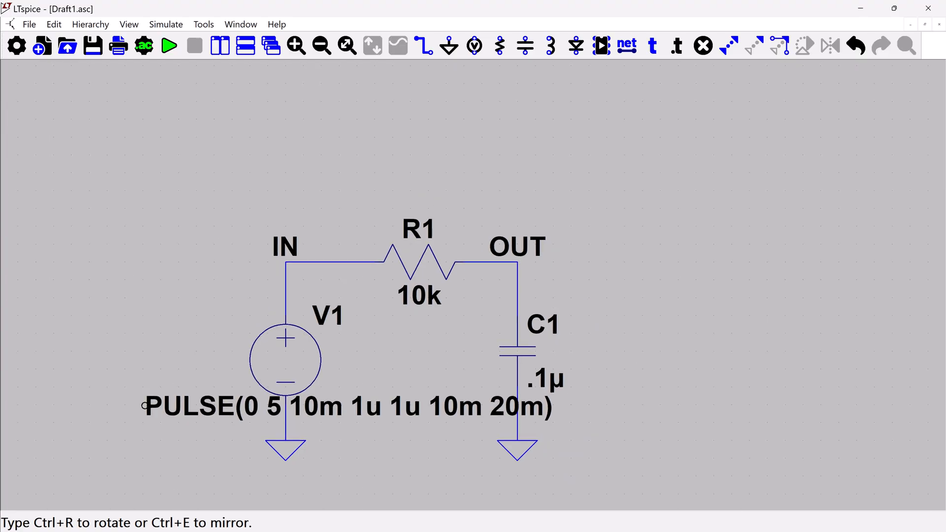
{"action": "scroll", "coordinate": [200, 403], "scroll_direction": "down", "scroll_amount": 4}
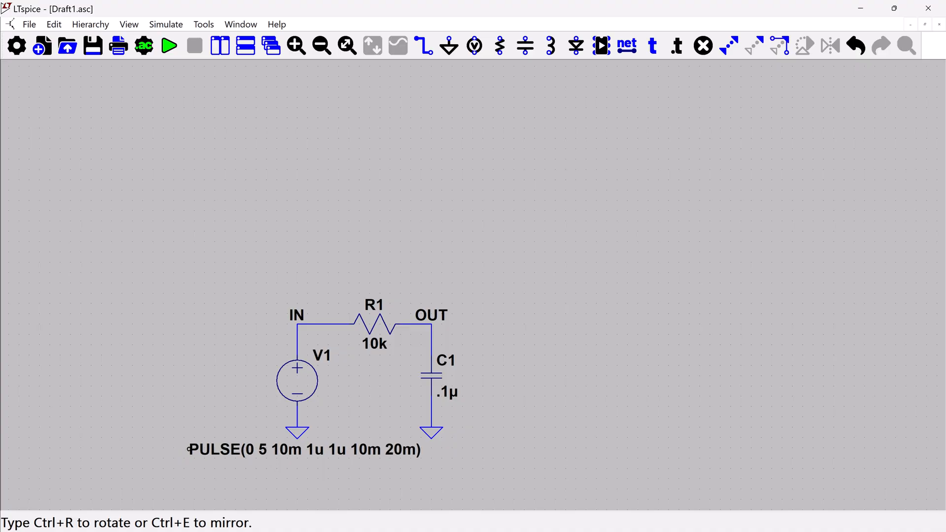
{"action": "left_click", "coordinate": [188, 449]}
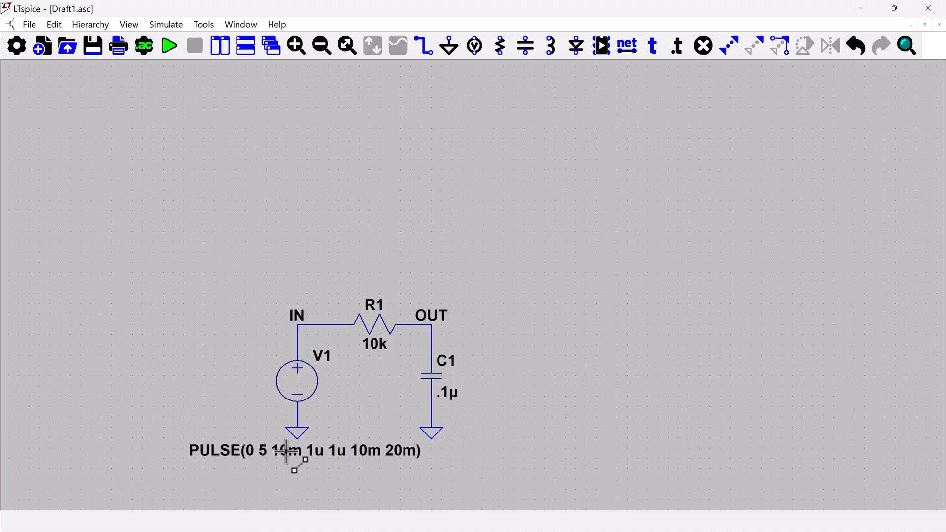
{"action": "left_click", "coordinate": [343, 50]}
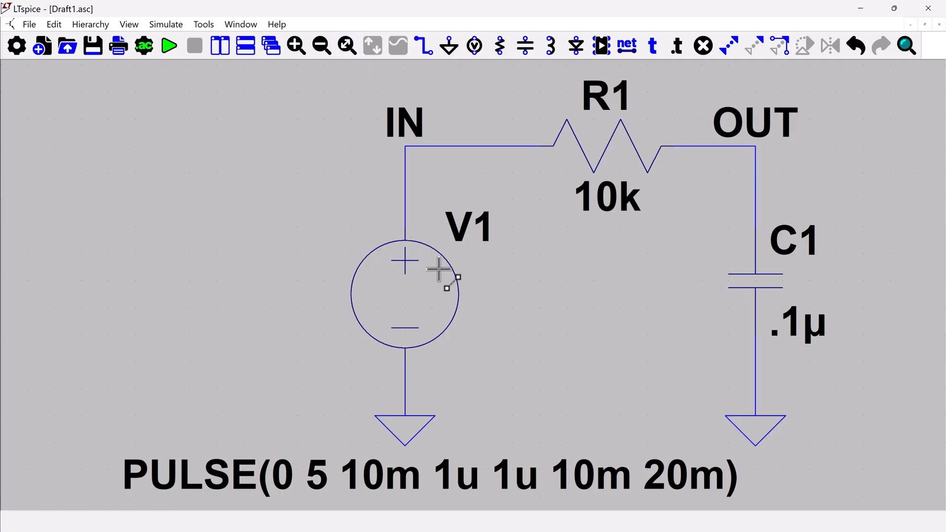
Configure a transient analysis with a stop time of 60m and place its directive beside source V1
{"action": "left_click", "coordinate": [144, 46]}
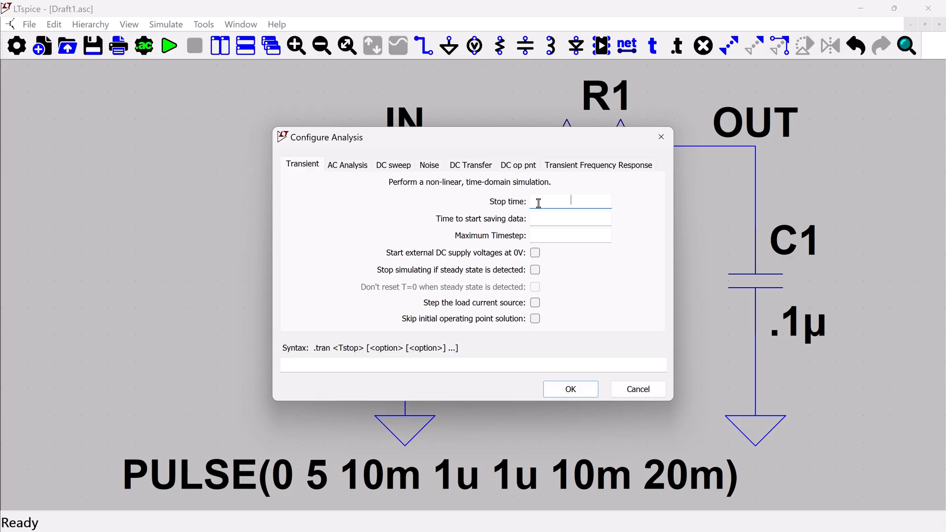
{"action": "type", "text": "60m"}
{"action": "left_click", "coordinate": [566, 390]}
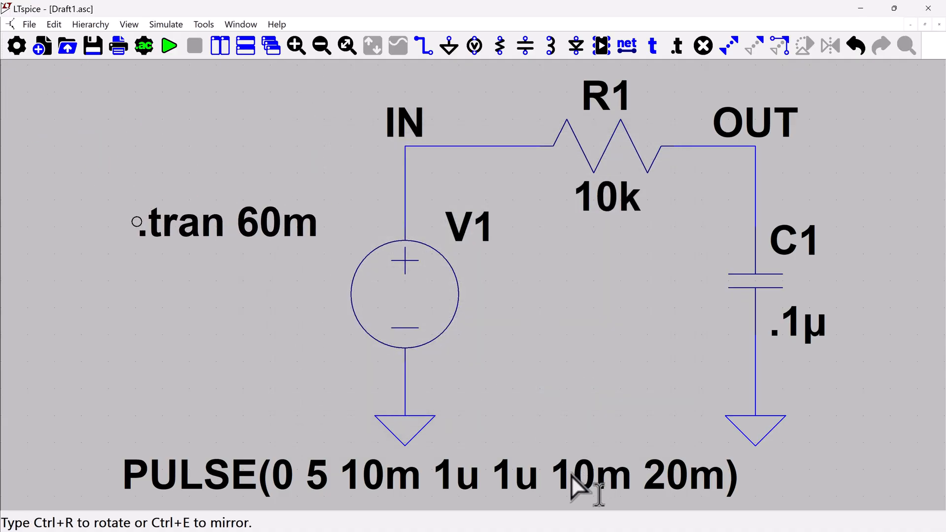
{"action": "left_click", "coordinate": [601, 454]}
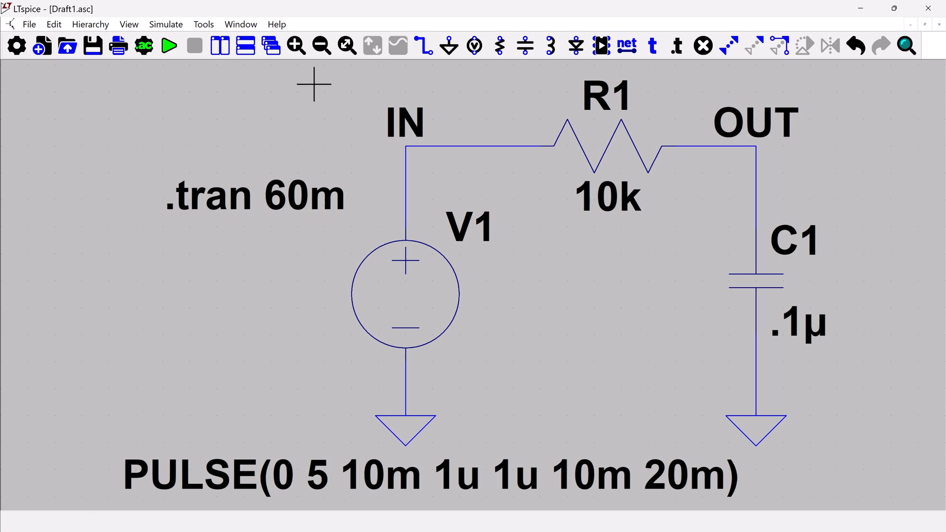
Run the simulation and tile the windows side by side with the schematic before the waveform plot
{"action": "left_click", "coordinate": [170, 46]}
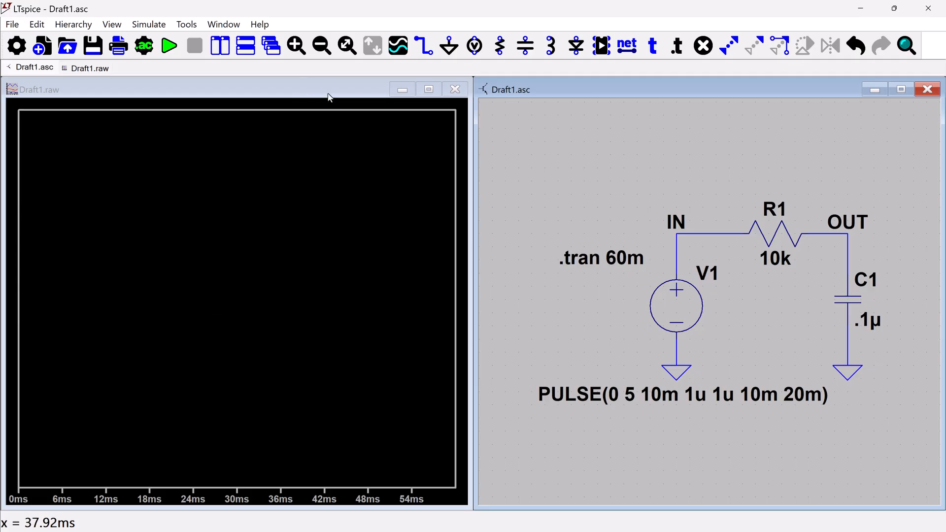
{"action": "left_click_drag", "start_coordinate": [332, 87], "coordinate": [519, 105]}
{"action": "left_click_drag", "start_coordinate": [587, 80], "coordinate": [244, 91]}
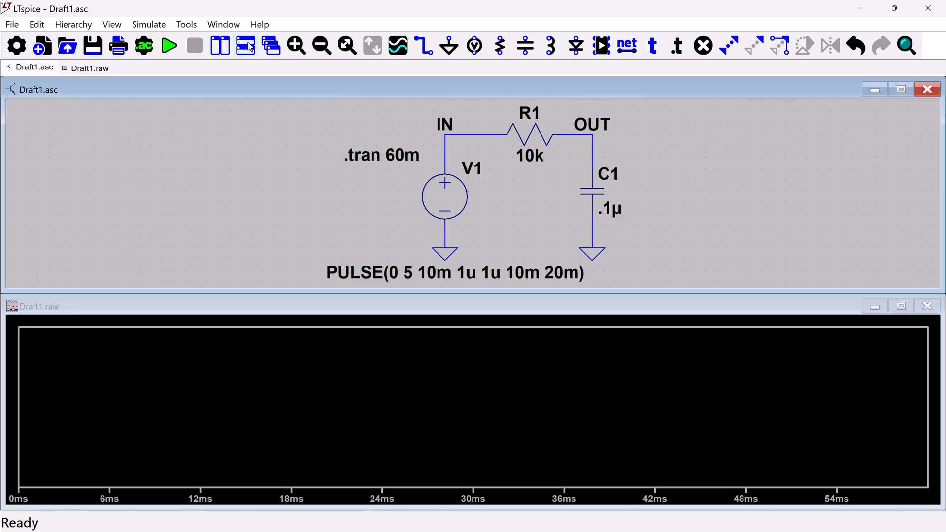
{"action": "left_click", "coordinate": [220, 46]}
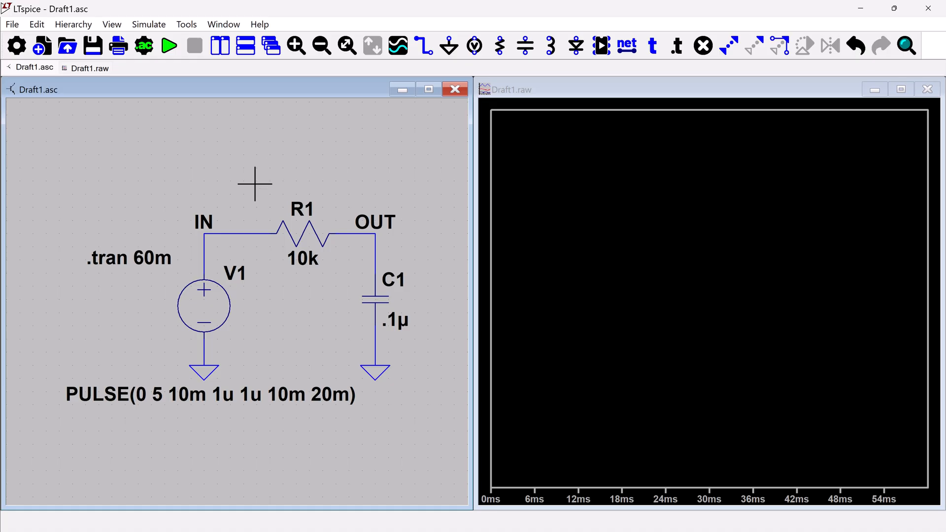
Plot the voltage at node IN and compare it with V1's pulse settings without changing them
{"action": "left_click", "coordinate": [216, 232]}
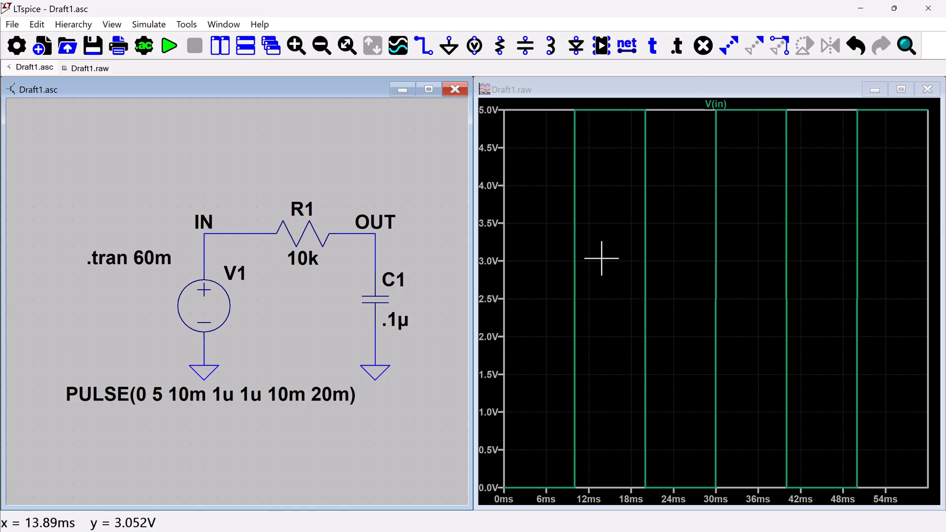
{"action": "right_click", "coordinate": [213, 302]}
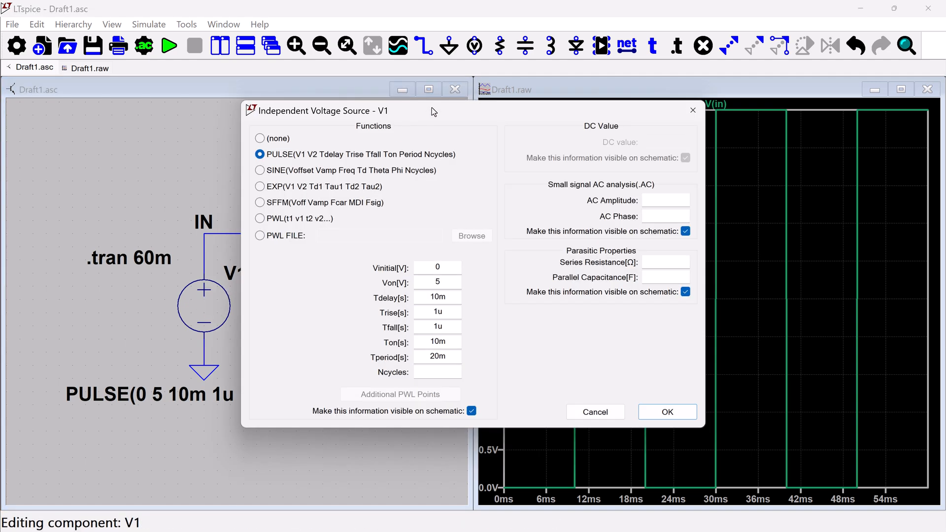
{"action": "left_click_drag", "start_coordinate": [432, 108], "coordinate": [214, 132]}
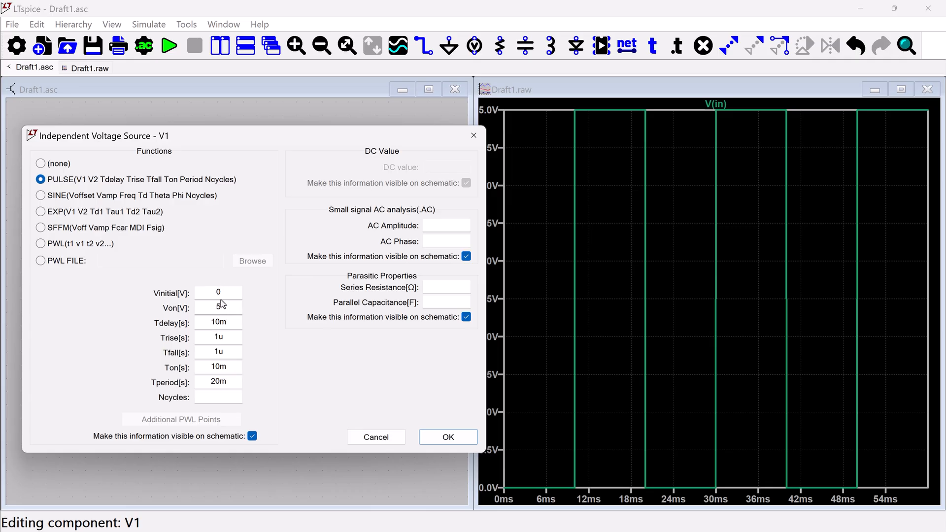
{"action": "left_click", "coordinate": [376, 437]}
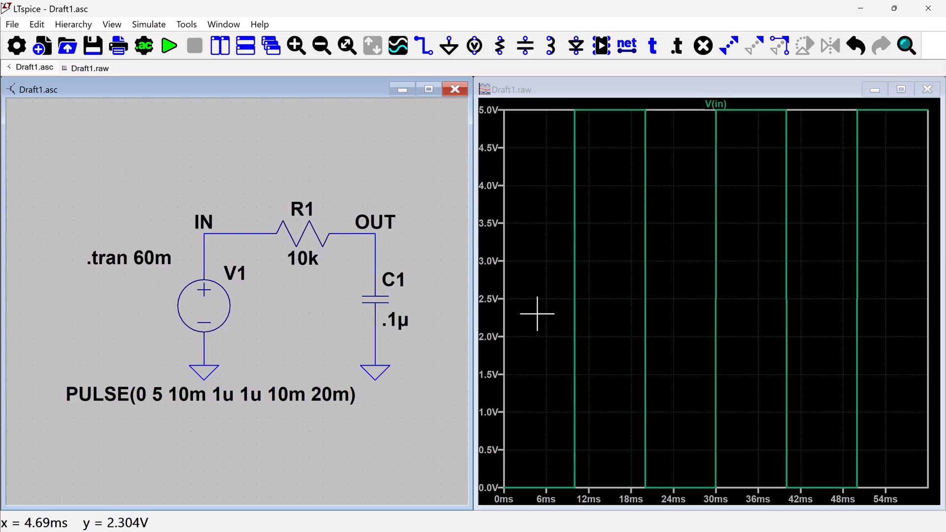
Plot the voltage at node OUT and the current through capacitor C1
{"action": "left_click", "coordinate": [375, 232]}
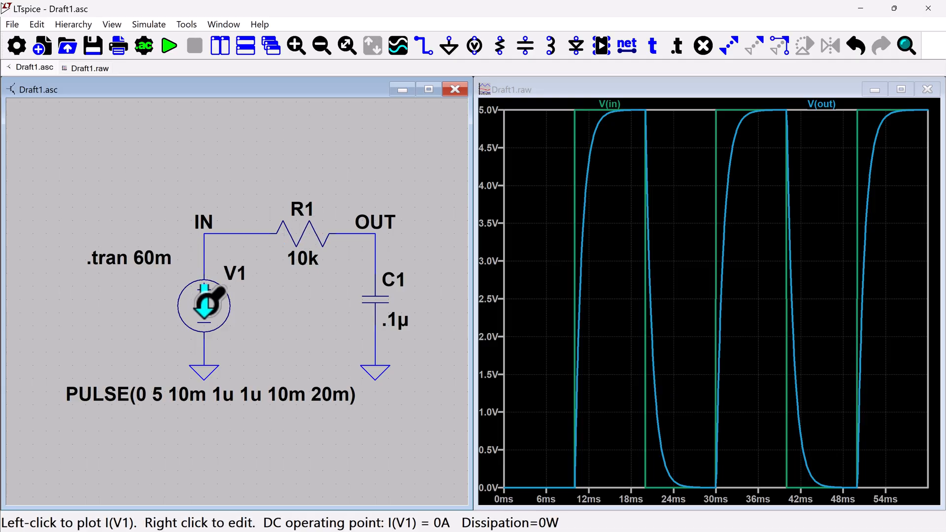
{"action": "left_click", "coordinate": [377, 300]}
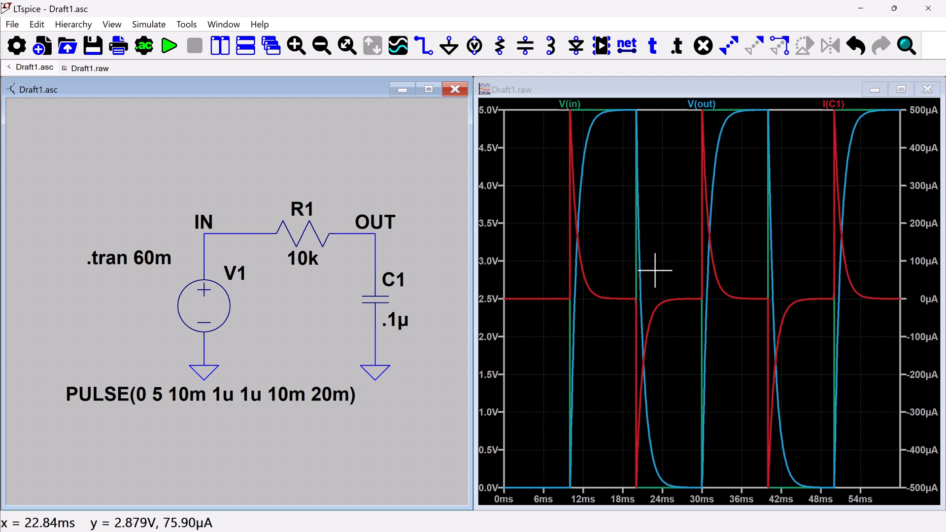
Add a plot pane below the existing one and move the I(C1) trace into it
{"action": "right_click", "coordinate": [663, 236]}
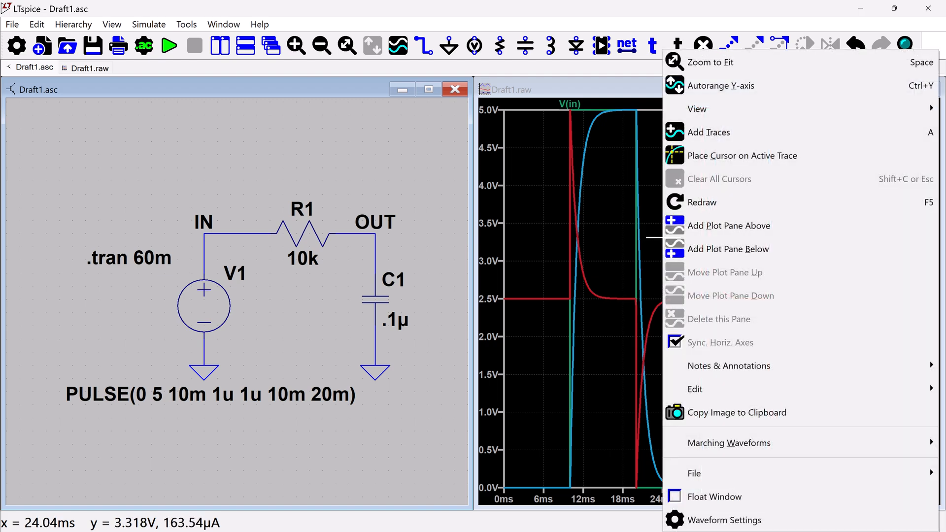
{"action": "left_click", "coordinate": [701, 251]}
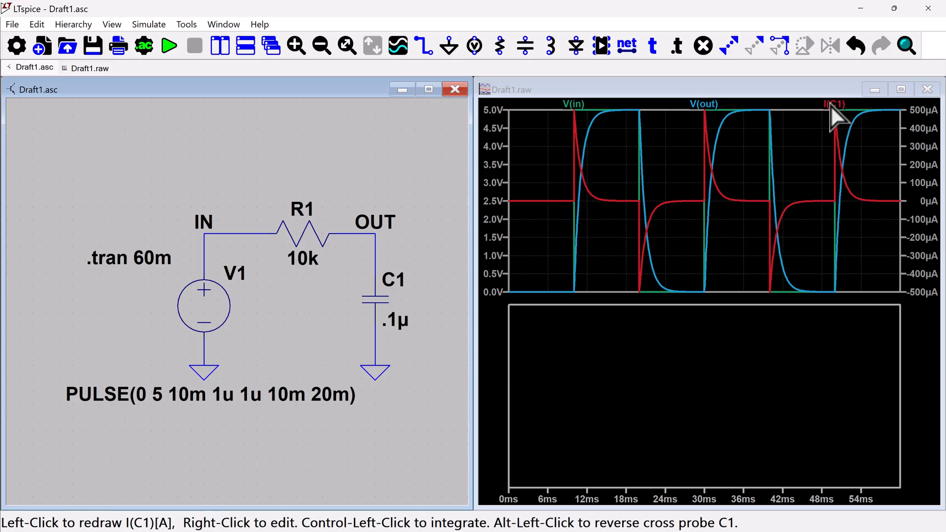
{"action": "mouse_move", "coordinate": [835, 106]}
{"action": "left_mouse_down"}
{"action": "mouse_move", "coordinate": [840, 129]}
{"action": "mouse_move", "coordinate": [766, 276]}
{"action": "mouse_move", "coordinate": [728, 328]}
{"action": "left_mouse_up"}
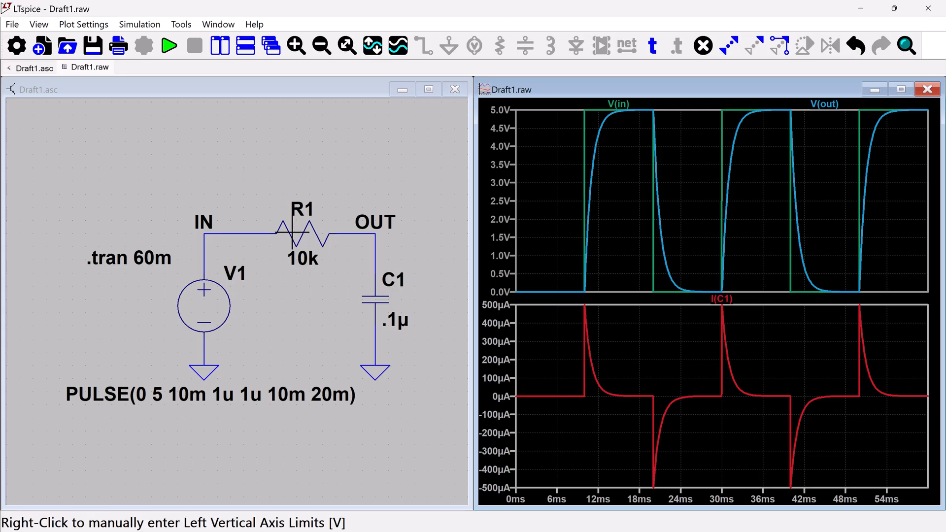
Plot the current through resistor R1 in the same pane as the capacitor current
{"action": "left_click", "coordinate": [327, 186]}
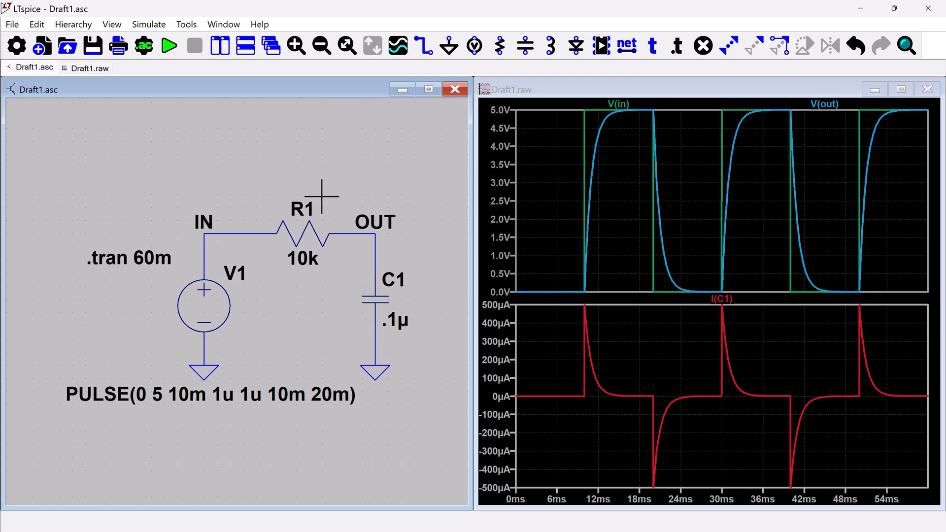
{"action": "left_click", "coordinate": [305, 233]}
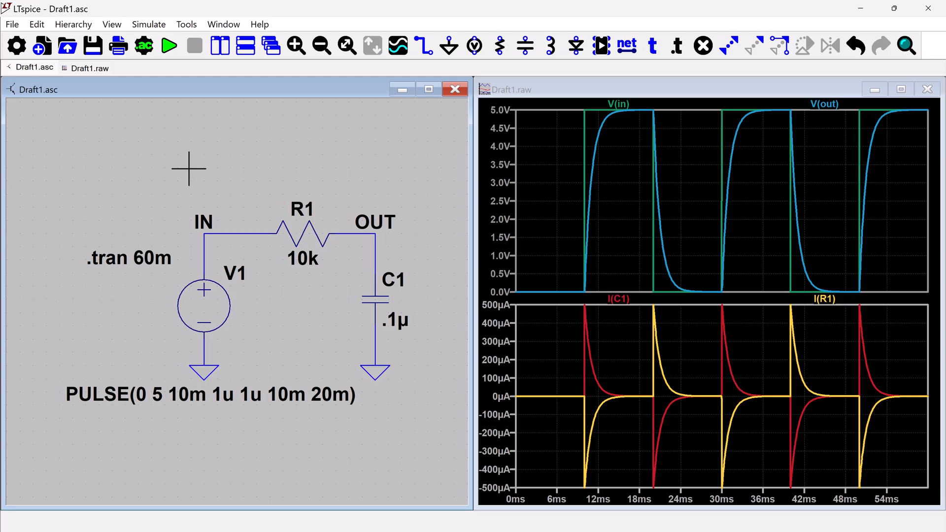
Examine the node order of R1 and C1 in the schematic's SPICE netlist, and close the netlist
{"action": "left_click", "coordinate": [119, 27]}
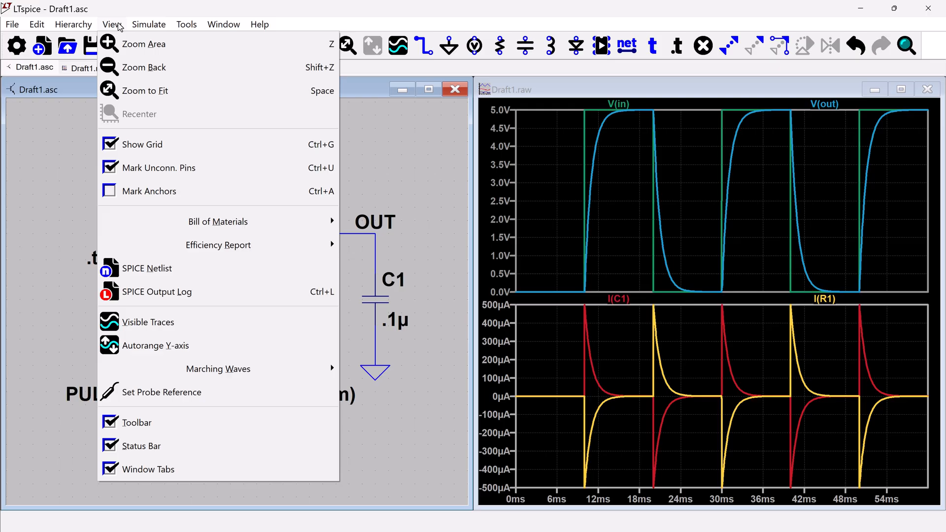
{"action": "left_click", "coordinate": [163, 269]}
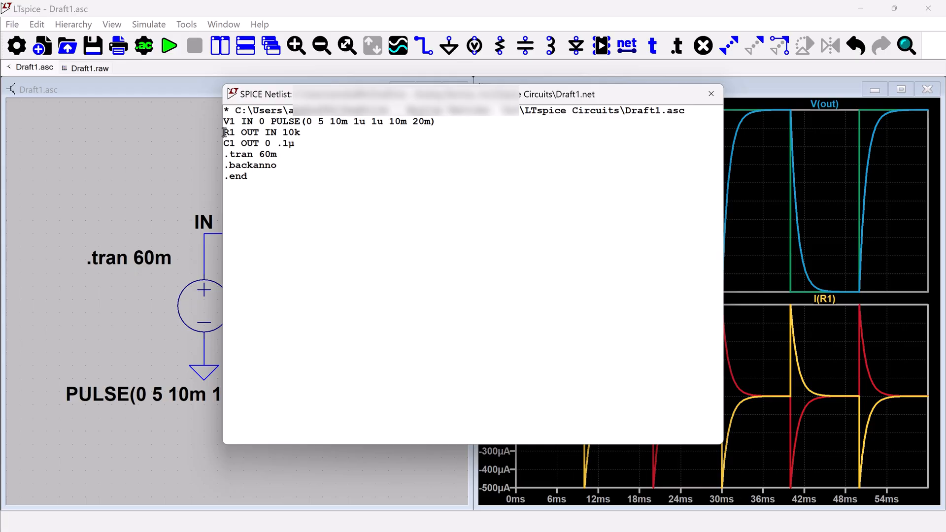
{"action": "left_click_drag", "start_coordinate": [224, 132], "coordinate": [309, 132]}
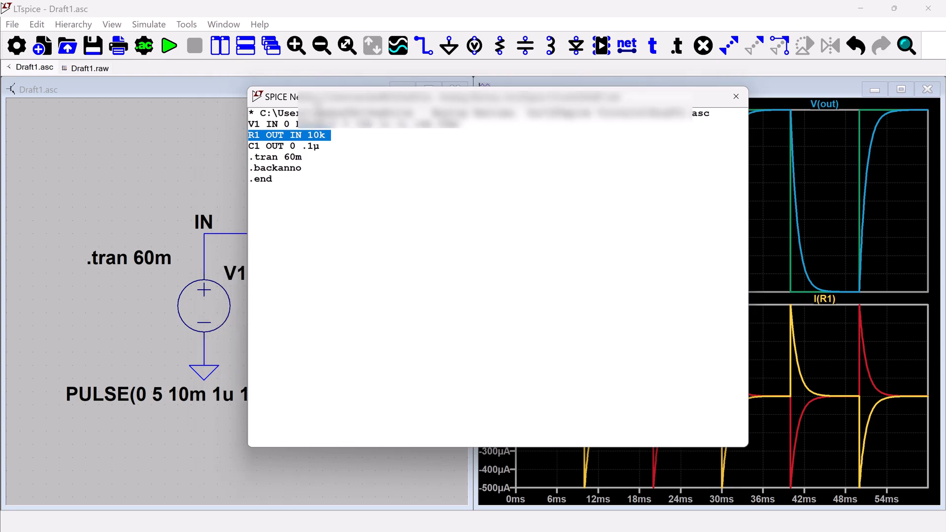
{"action": "left_click_drag", "start_coordinate": [285, 96], "coordinate": [487, 112]}
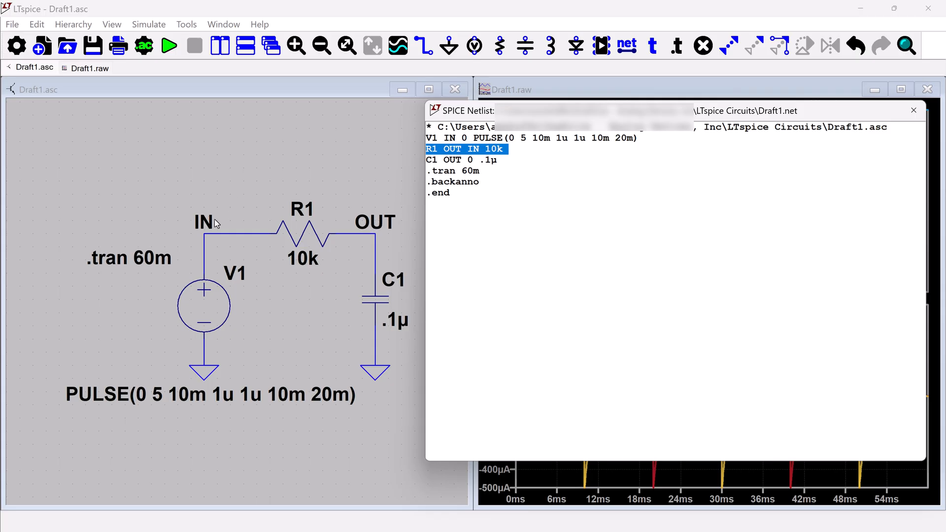
{"action": "left_click_drag", "start_coordinate": [443, 160], "coordinate": [474, 159]}
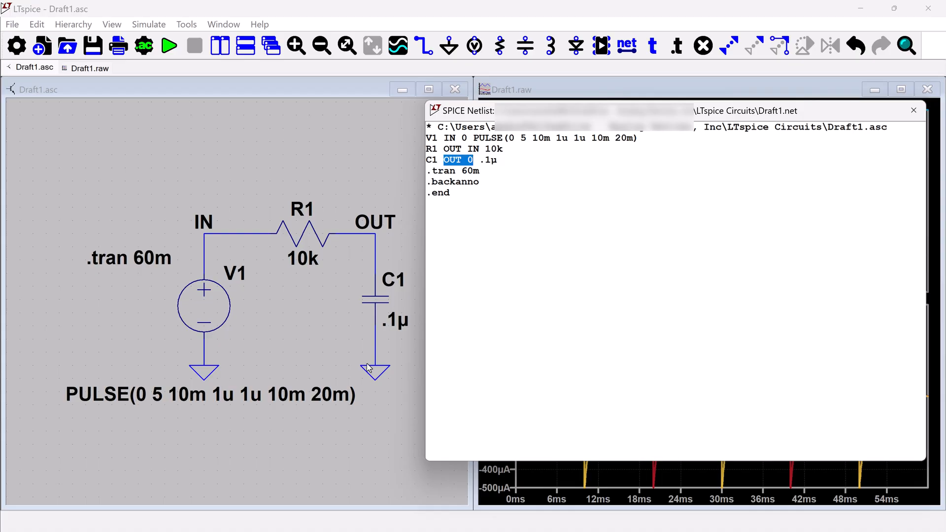
{"action": "left_click", "coordinate": [469, 159]}
{"action": "left_click_drag", "start_coordinate": [605, 109], "coordinate": [594, 113]}
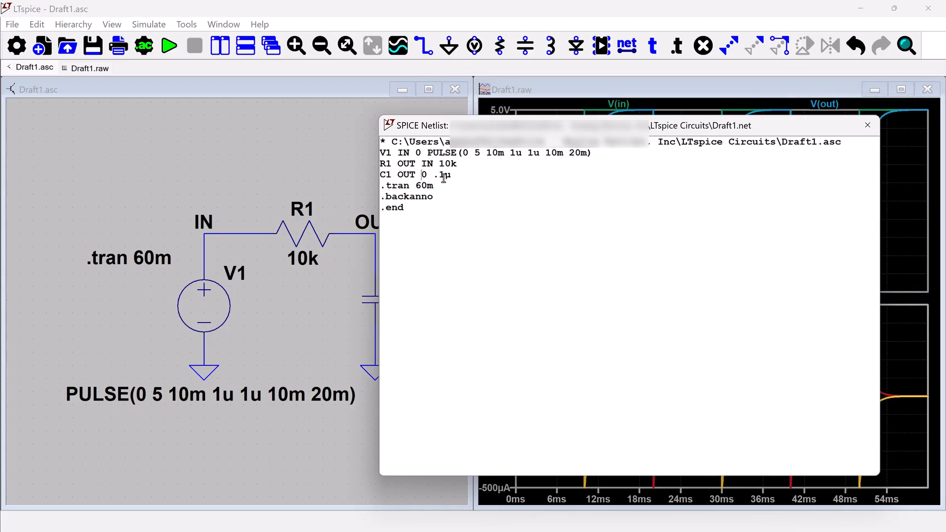
{"action": "left_click", "coordinate": [871, 127]}
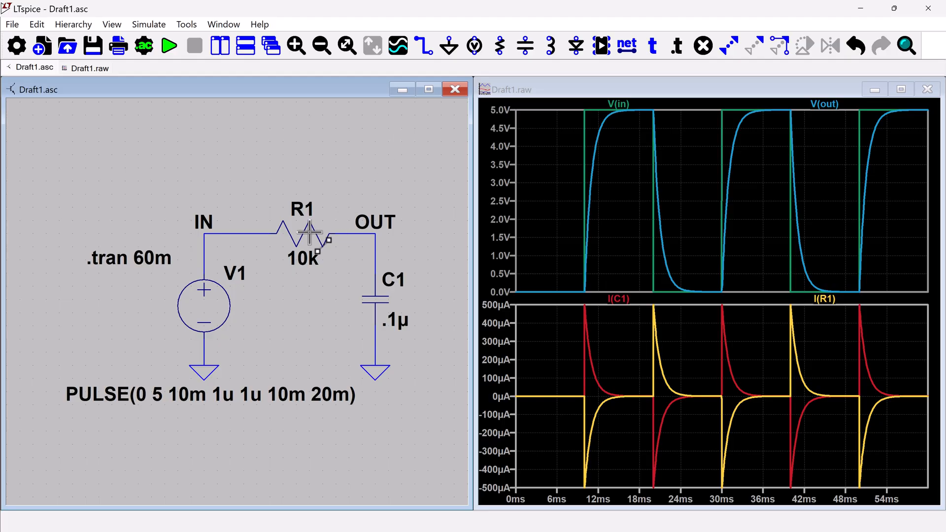
Reverse the orientation of resistor R1 between nodes IN and OUT, and rerun the transient simulation
{"action": "left_click_drag", "start_coordinate": [303, 234], "coordinate": [316, 155]}
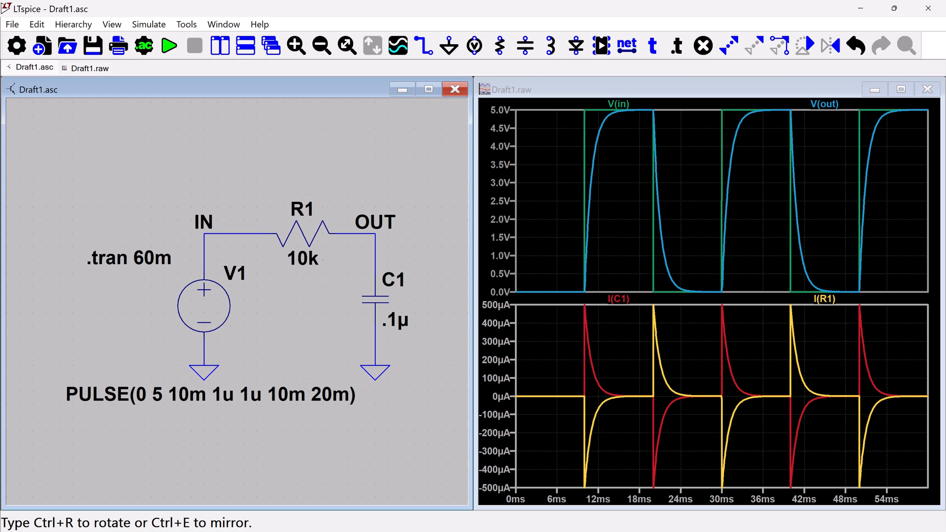
{"action": "left_click", "coordinate": [302, 234]}
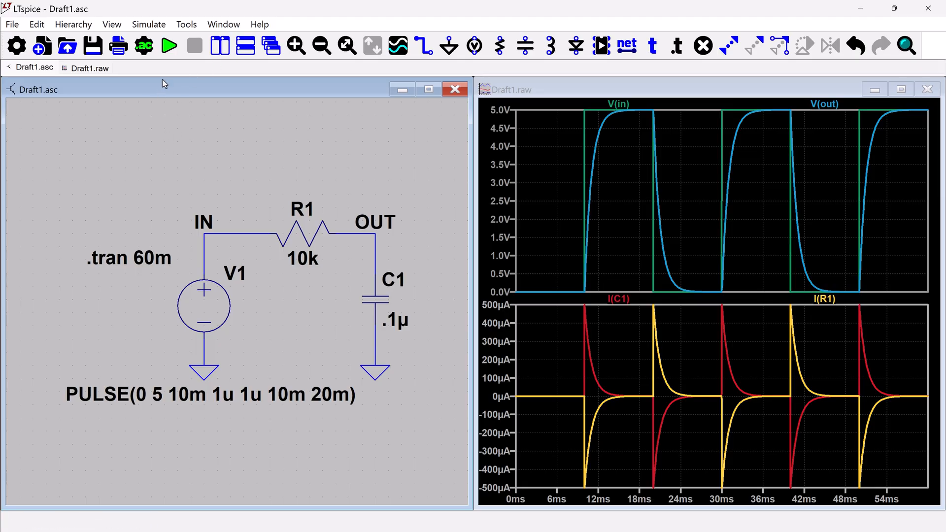
{"action": "left_click", "coordinate": [169, 47]}
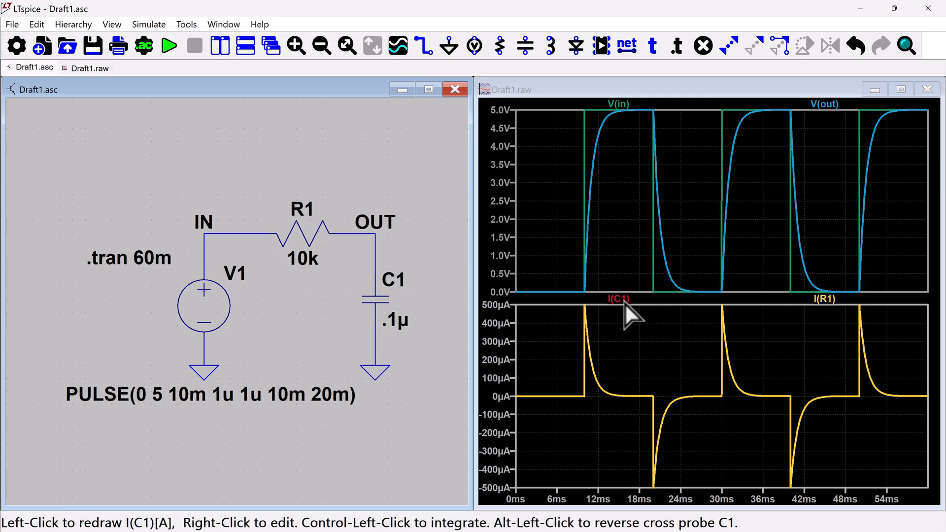
Bring the overlapping I(C1) and I(R1) traces to the front in turn, and move I(R1) into a new plot pane below
{"action": "left_click", "coordinate": [622, 300]}
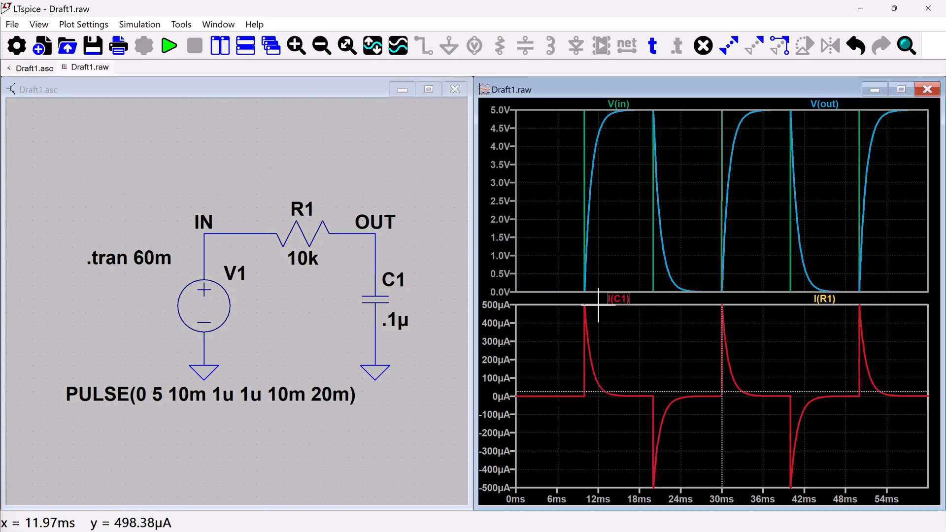
{"action": "left_click", "coordinate": [823, 300]}
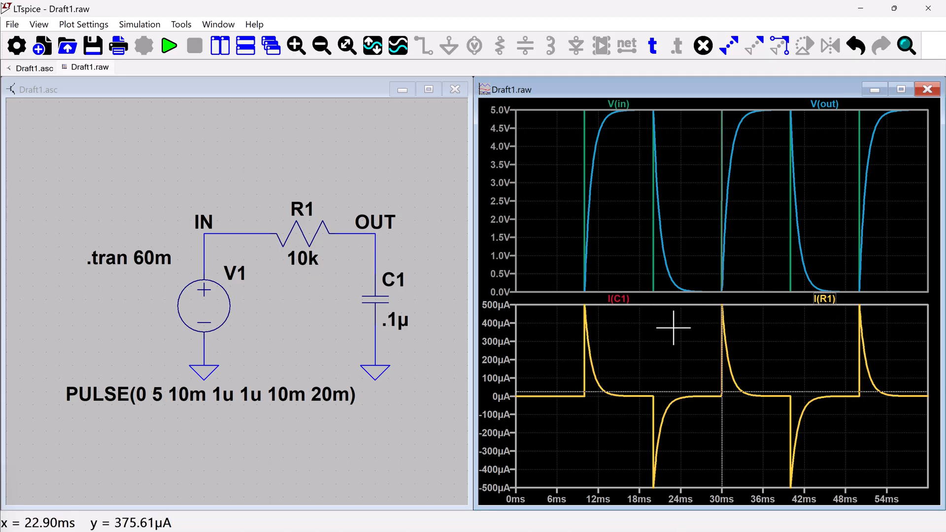
{"action": "right_click", "coordinate": [668, 326]}
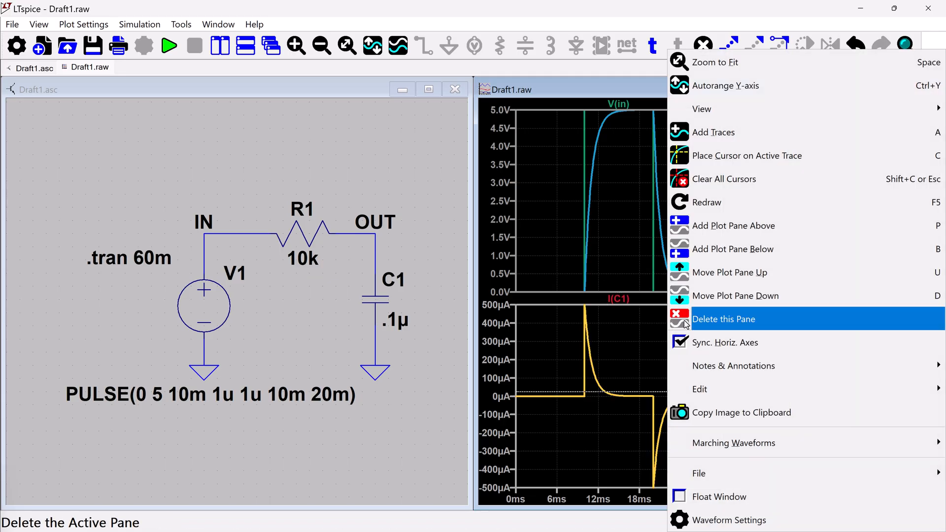
{"action": "left_click", "coordinate": [690, 249]}
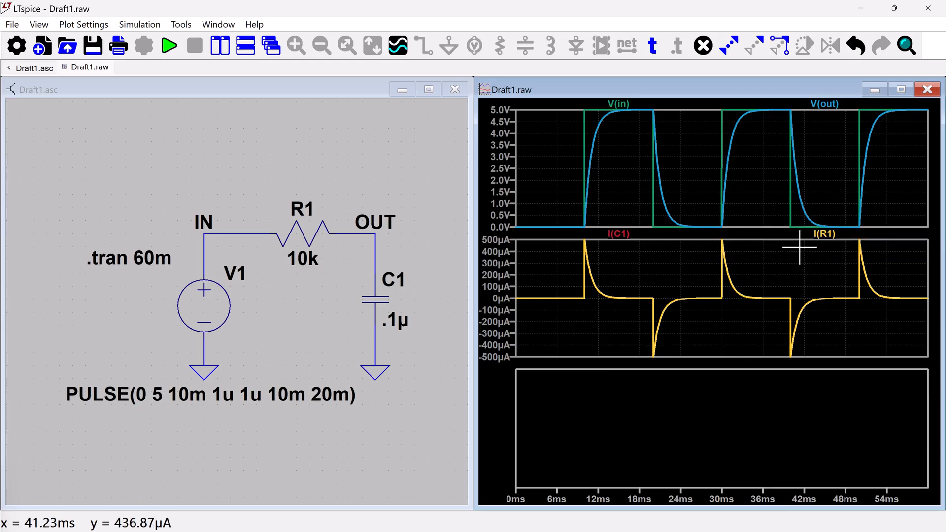
{"action": "mouse_move", "coordinate": [823, 234]}
{"action": "left_mouse_down"}
{"action": "mouse_move", "coordinate": [791, 401]}
{"action": "mouse_move", "coordinate": [782, 393]}
{"action": "left_mouse_up"}
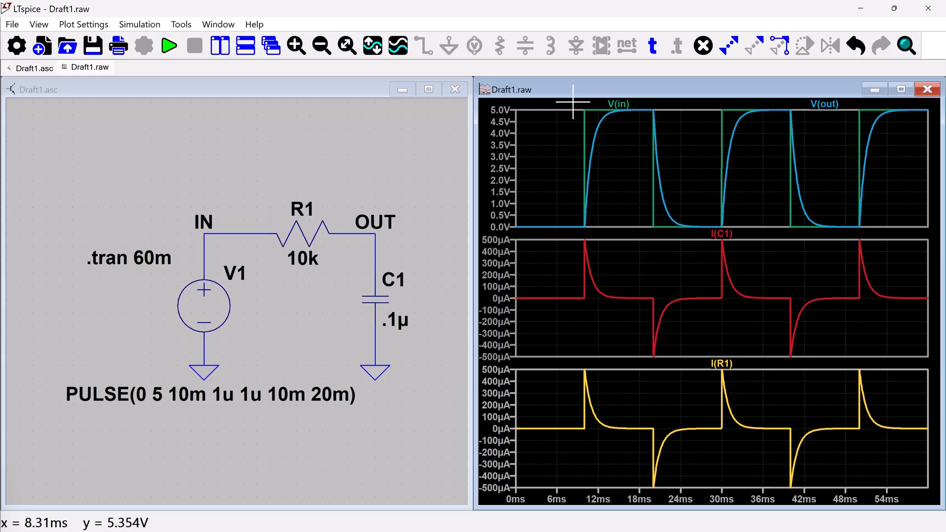
Zoom the schematic out and back in for a closer view of V1 and R1
{"action": "left_click", "coordinate": [243, 143]}
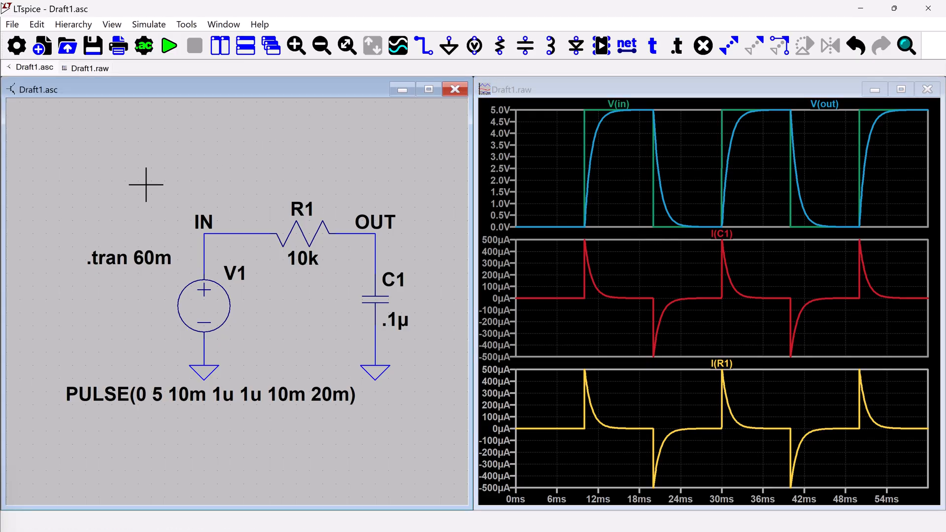
{"action": "mouse_move", "coordinate": [147, 184]}
{"action": "left_mouse_down"}
{"action": "mouse_move", "coordinate": [197, 239]}
{"action": "mouse_move", "coordinate": [147, 199]}
{"action": "left_mouse_up"}
{"action": "scroll", "coordinate": [250, 248], "scroll_direction": "down", "scroll_amount": 1}
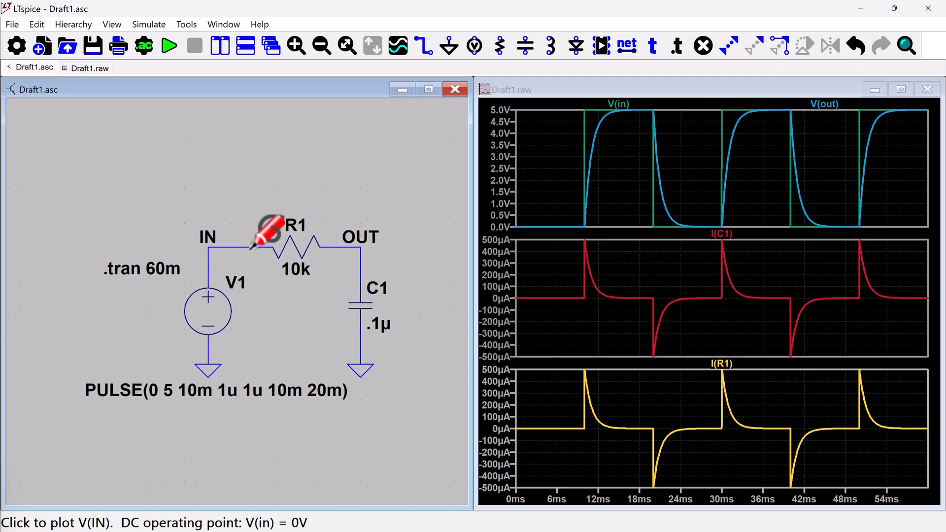
{"action": "scroll", "coordinate": [251, 249], "scroll_direction": "up", "scroll_amount": 3}
{"action": "scroll", "coordinate": [252, 248], "scroll_direction": "down", "scroll_amount": 1}
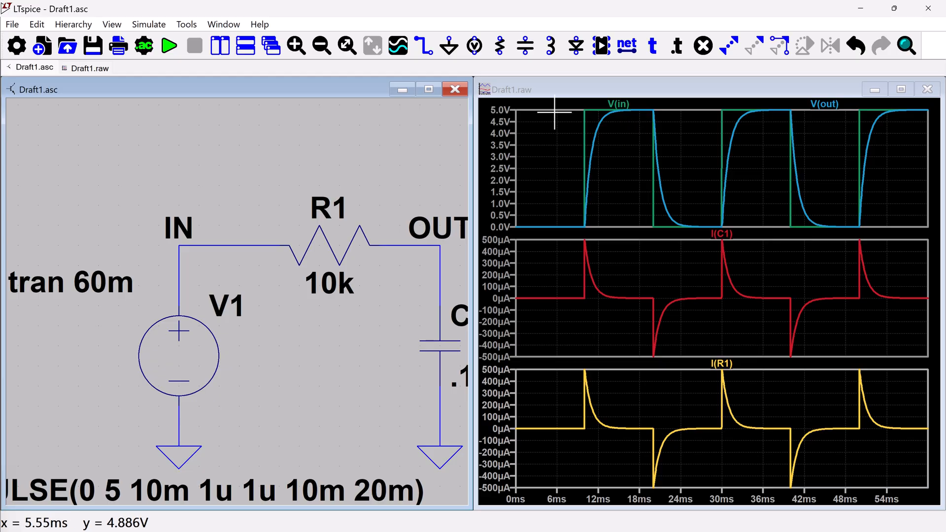
Zoom in on the upper part of the first voltage pulse, about 9 to 21 ms, and restore the full waveform view
{"action": "left_click", "coordinate": [573, 104]}
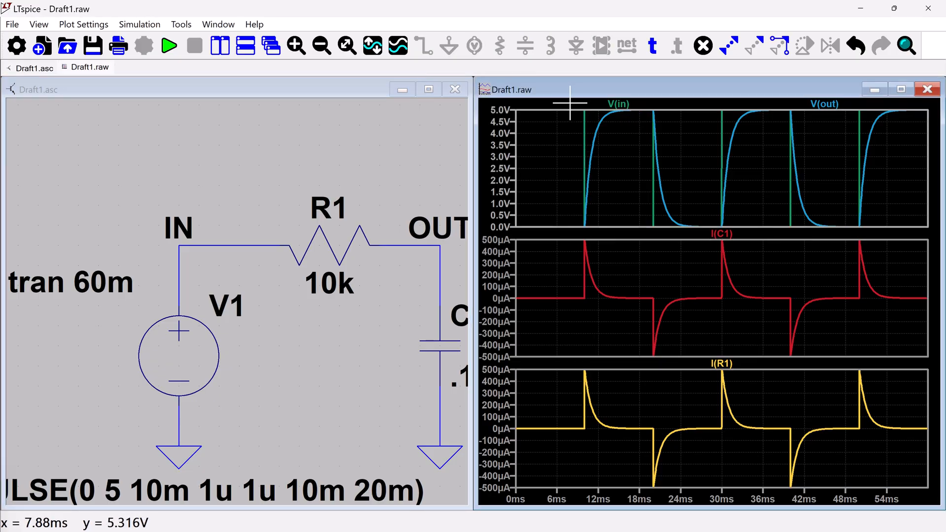
{"action": "left_click_drag", "start_coordinate": [570, 103], "coordinate": [668, 121]}
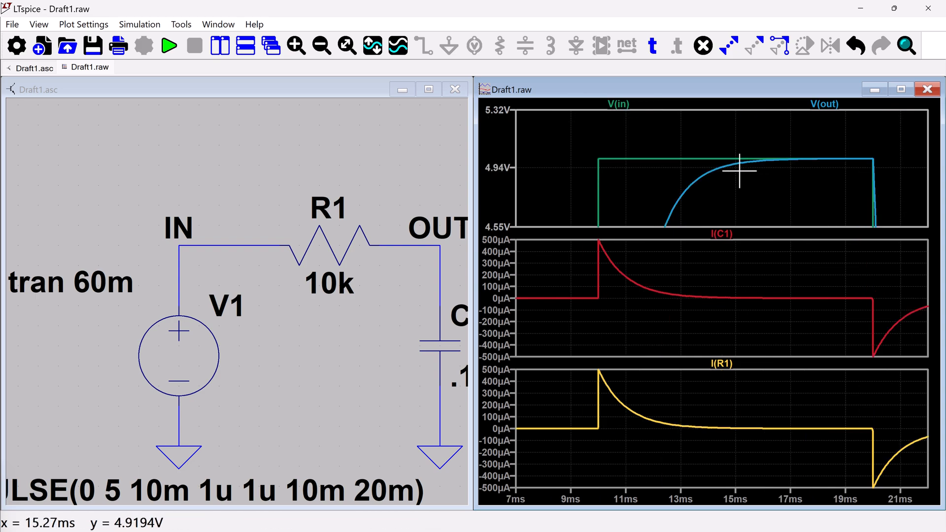
{"action": "left_click_drag", "start_coordinate": [592, 149], "coordinate": [897, 176]}
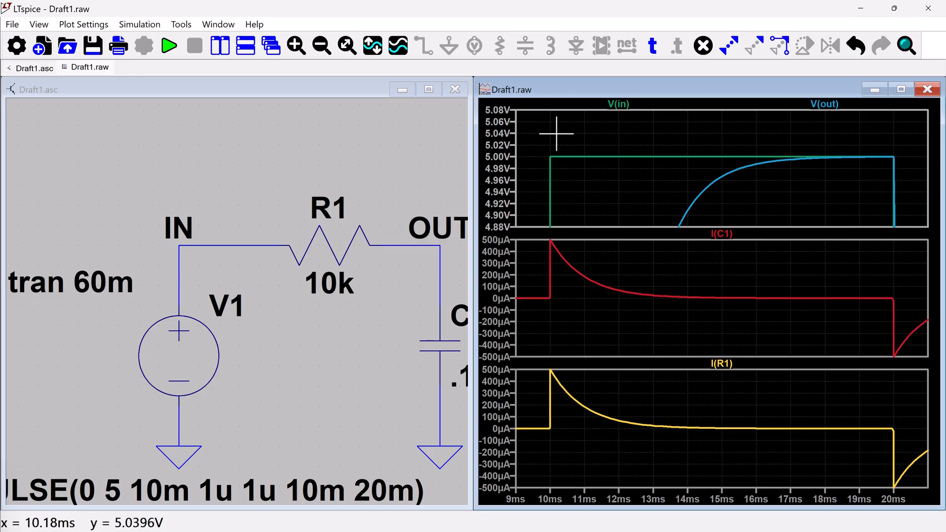
{"action": "key", "text": "space"}
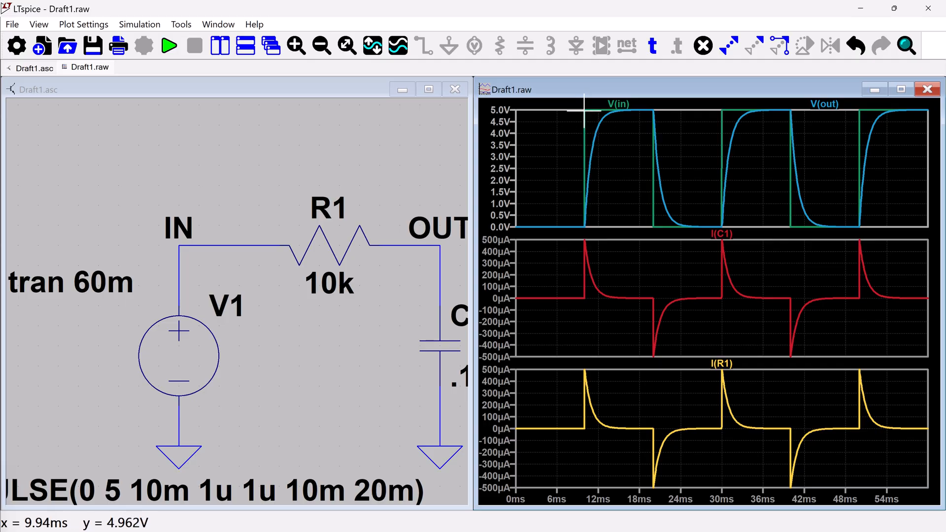
Measure the time and voltage differences between the first two V(in) rising edges, and zoom to about 9 to 22 ms
{"action": "left_click_drag", "start_coordinate": [585, 111], "coordinate": [722, 227]}
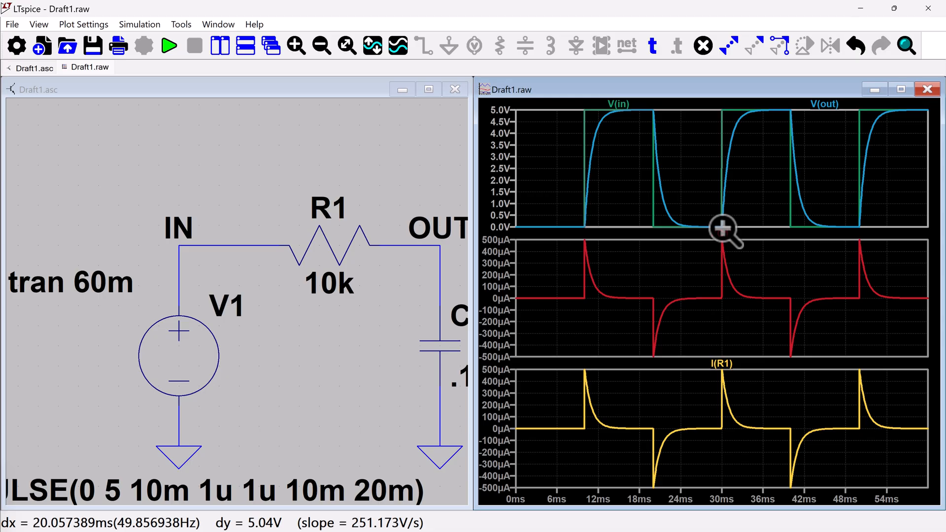
{"action": "left_click_drag", "start_coordinate": [722, 229], "coordinate": [724, 228]}
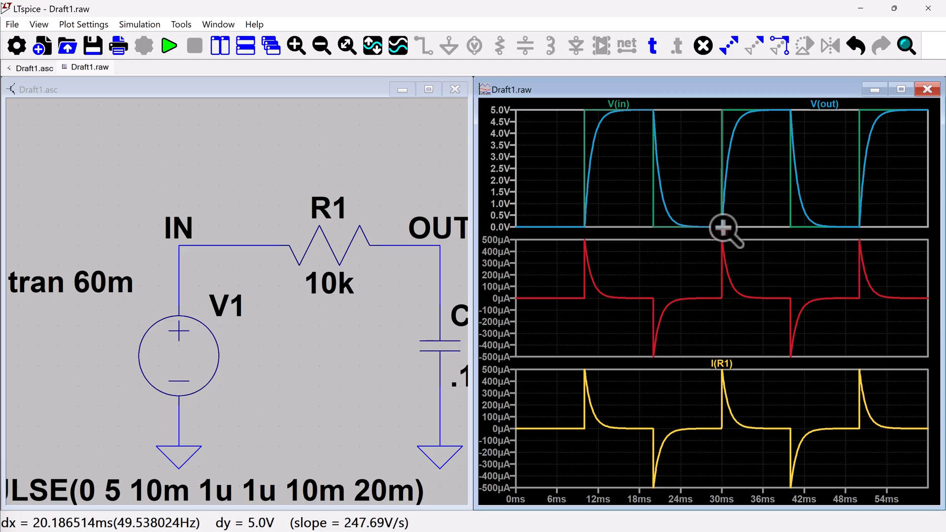
{"action": "left_click_drag", "start_coordinate": [723, 227], "coordinate": [660, 133]}
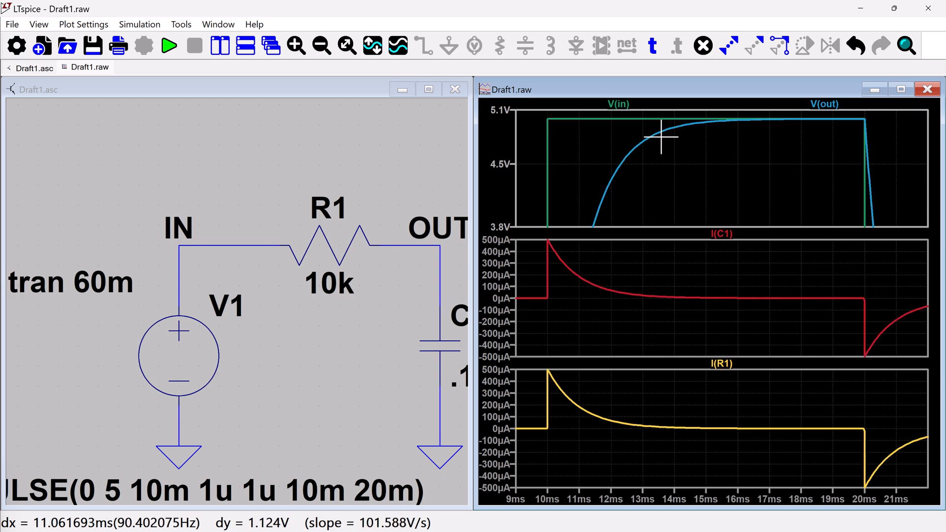